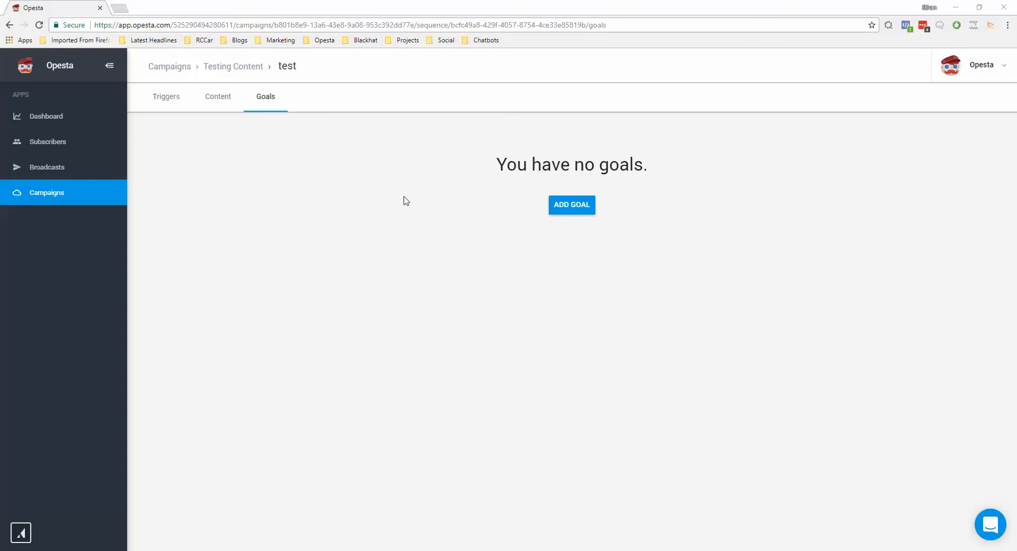
left_click(216, 107)
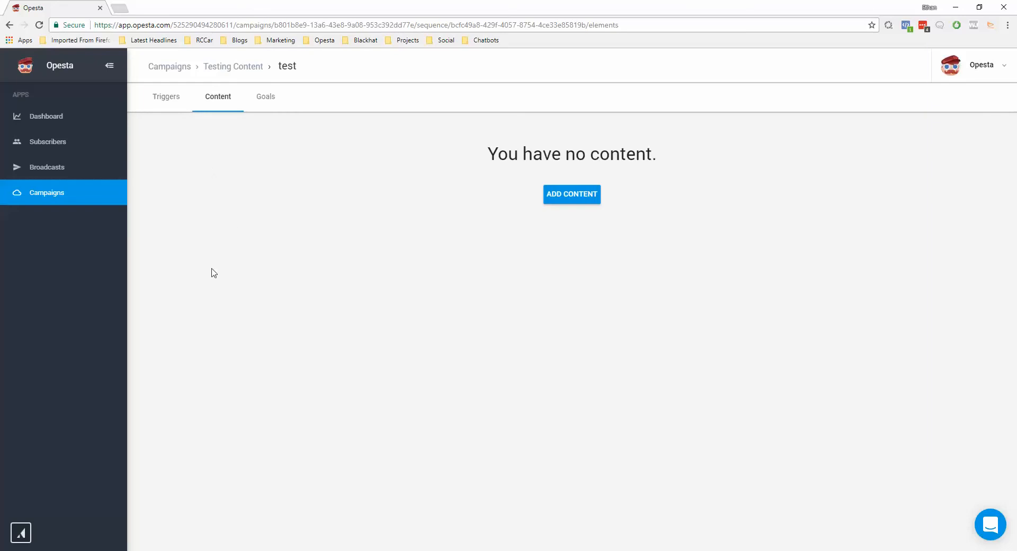
left_click(255, 103)
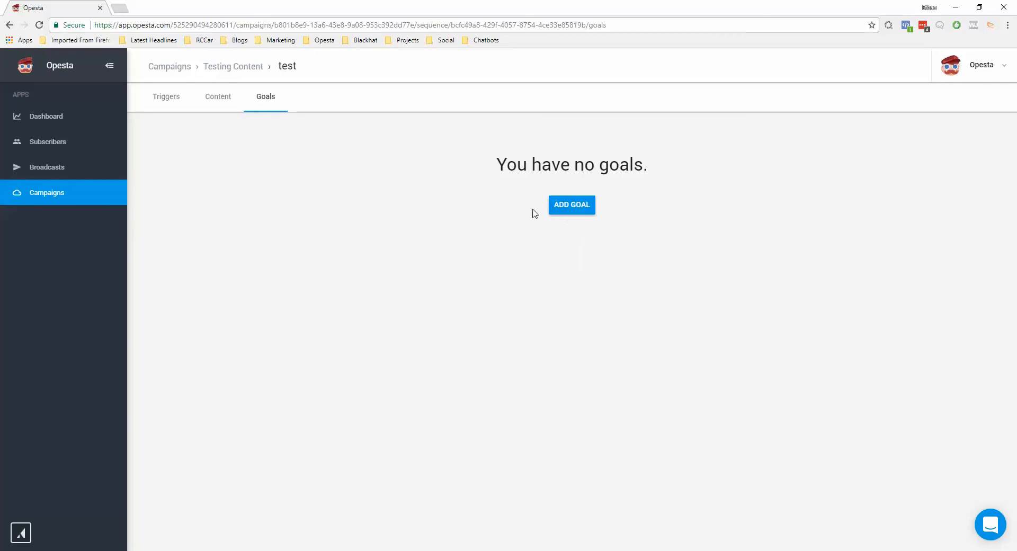
left_click(217, 95)
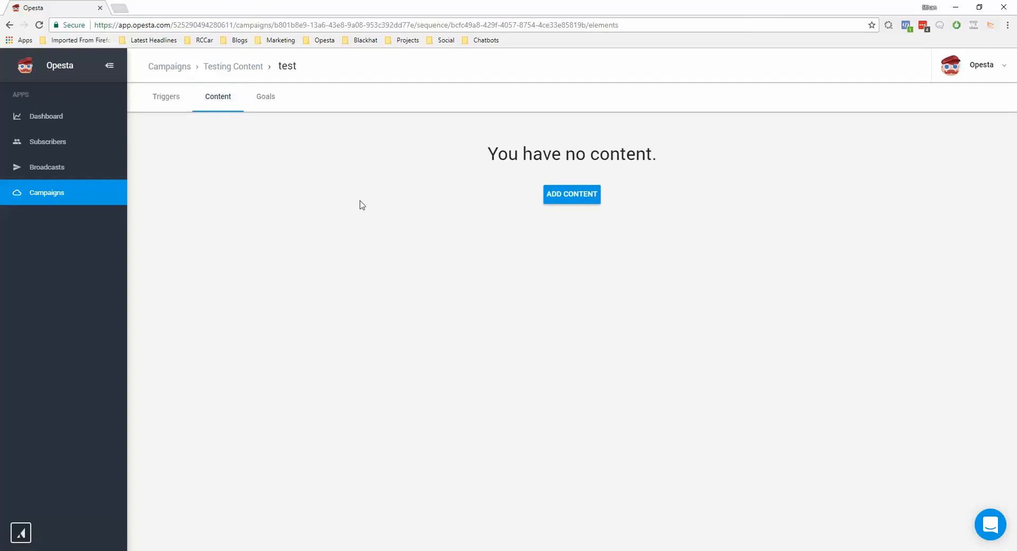
left_click(262, 100)
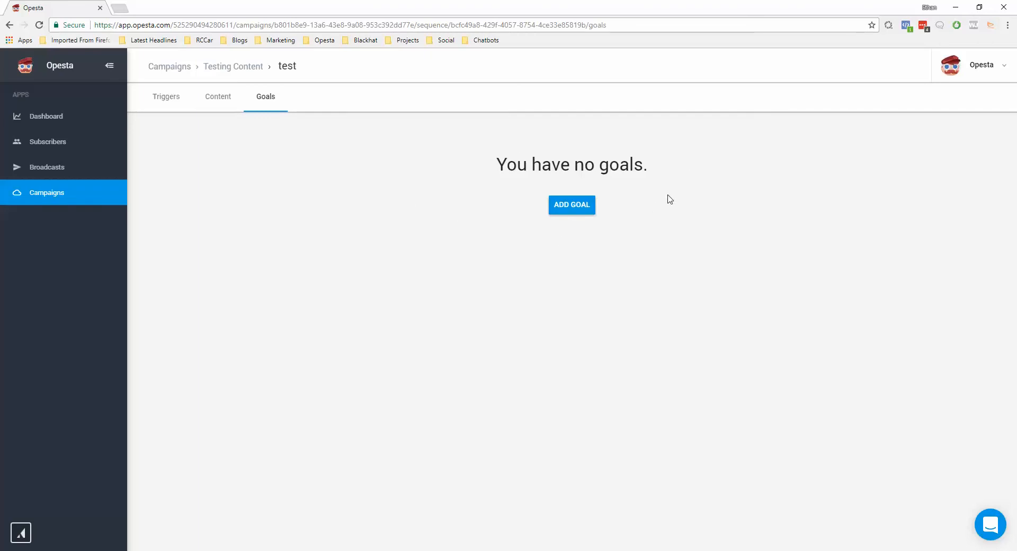
Step: Add a pixel goal to the test sequence and name it "Purchased Product"
left_click(564, 211)
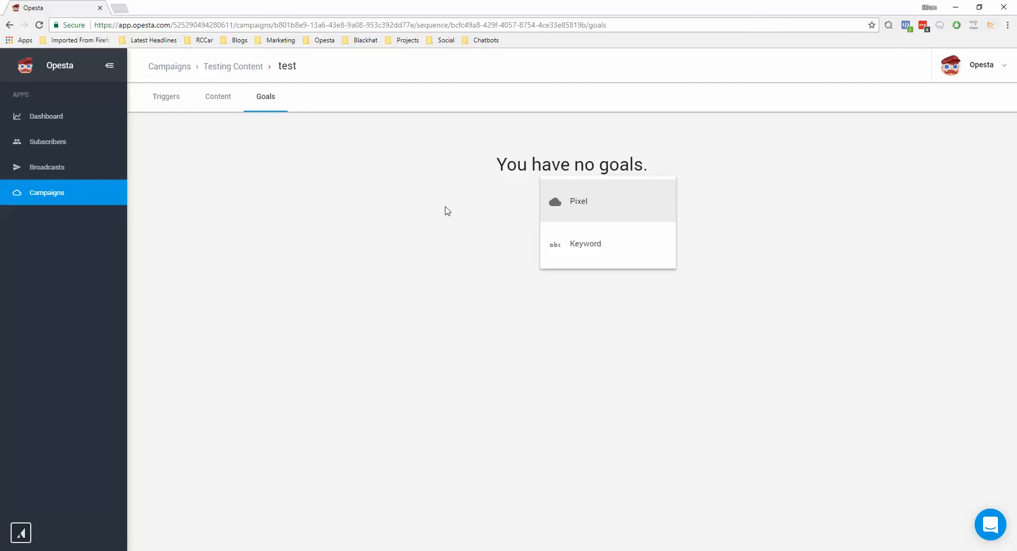
left_click(568, 212)
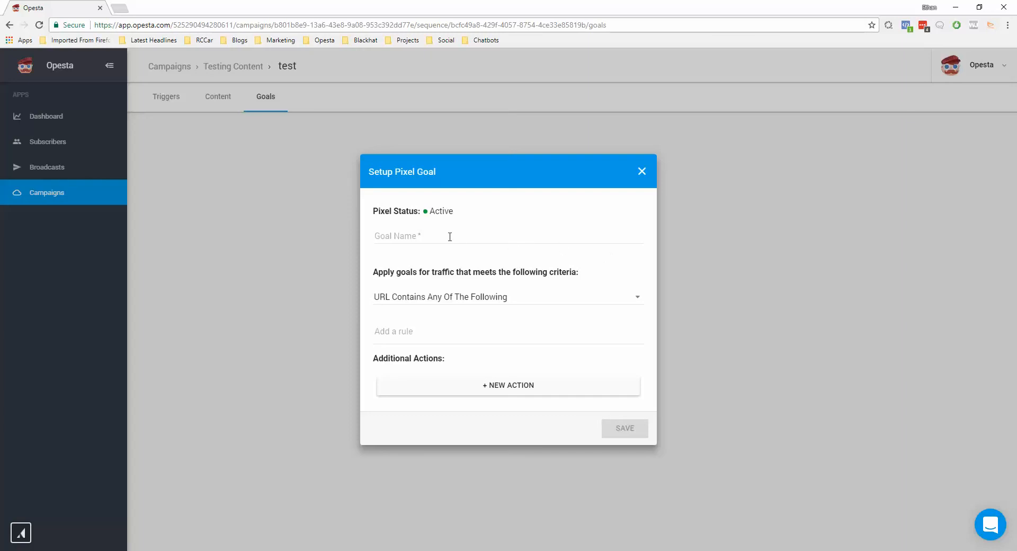
left_click(427, 238)
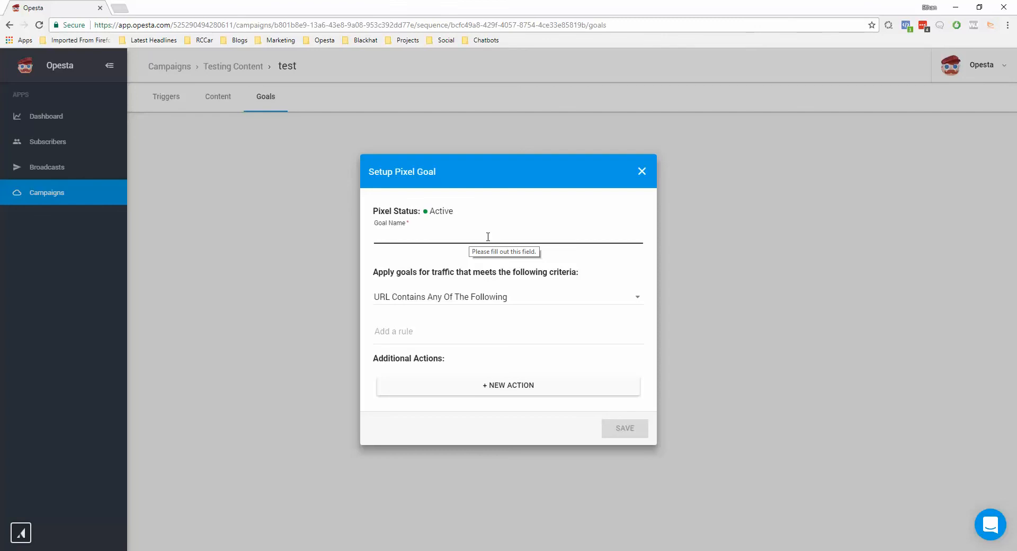
type("Pur")
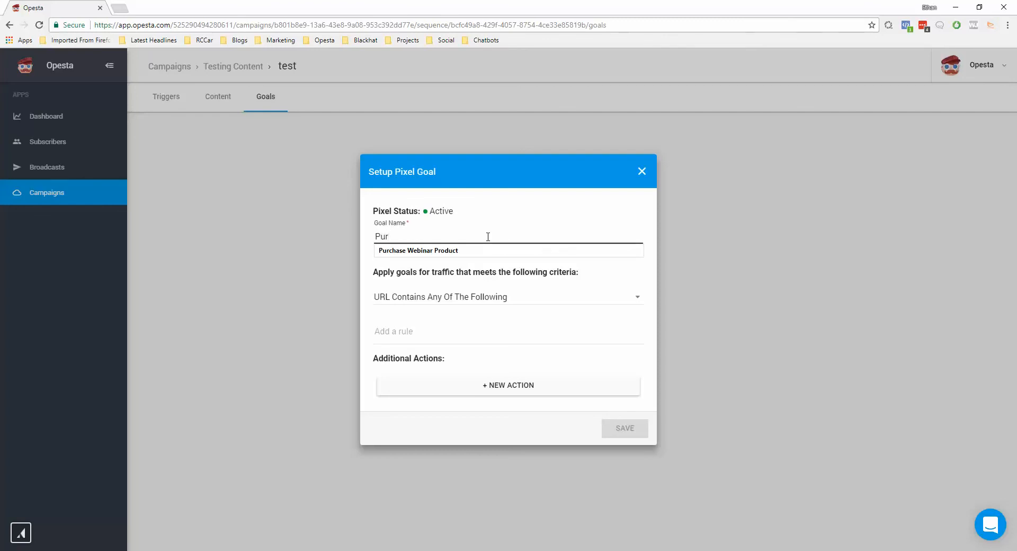
type("chased Prod")
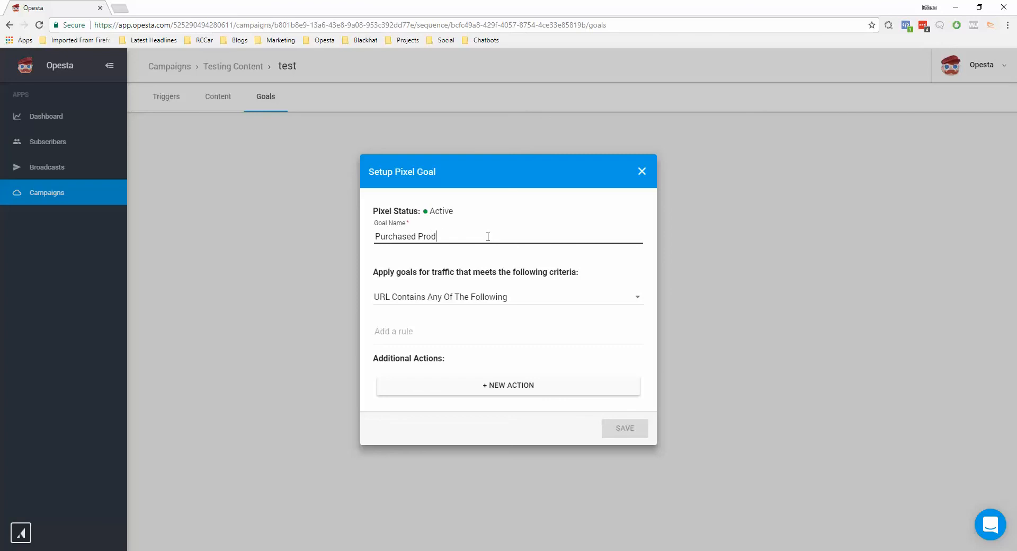
type("uct")
left_click(491, 272)
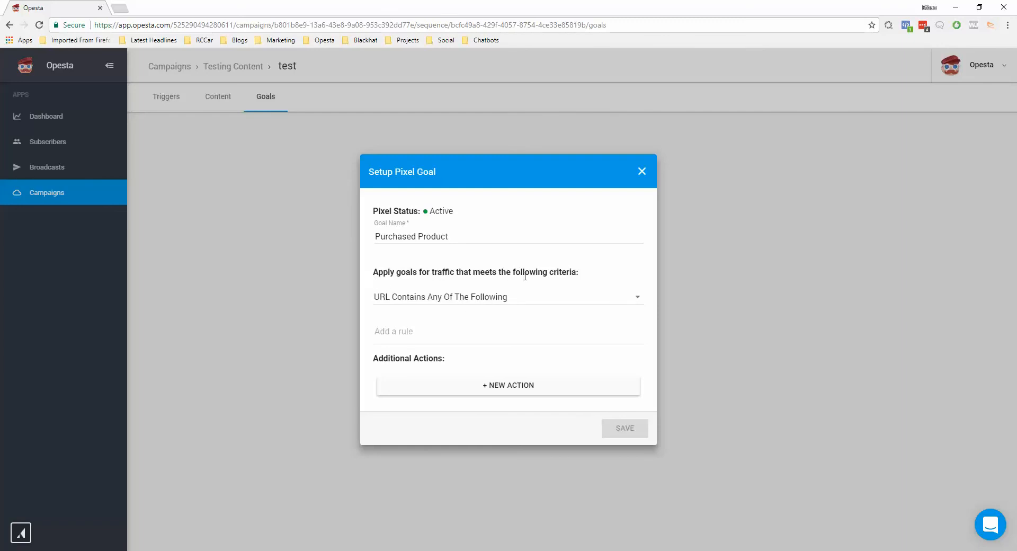
left_click(480, 302)
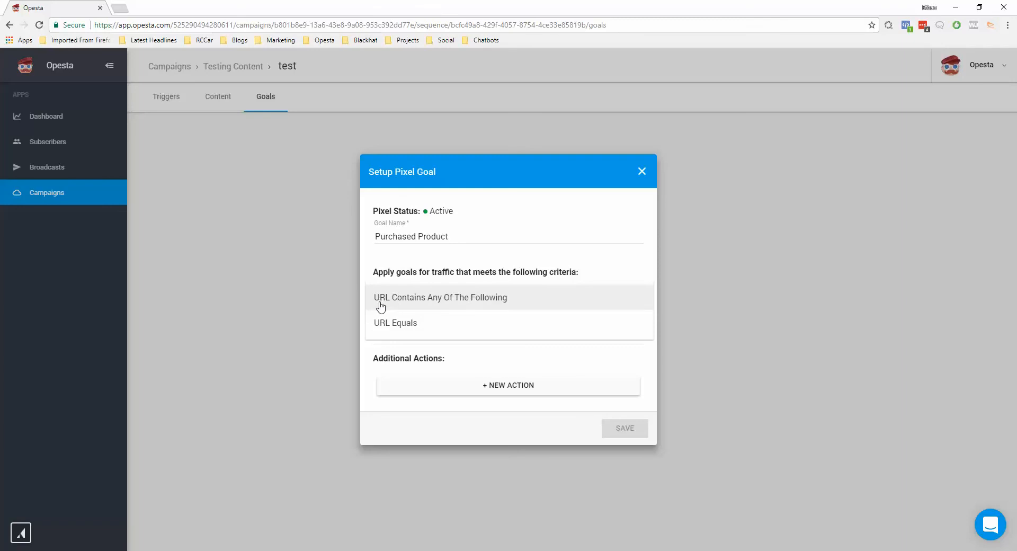
left_click(518, 296)
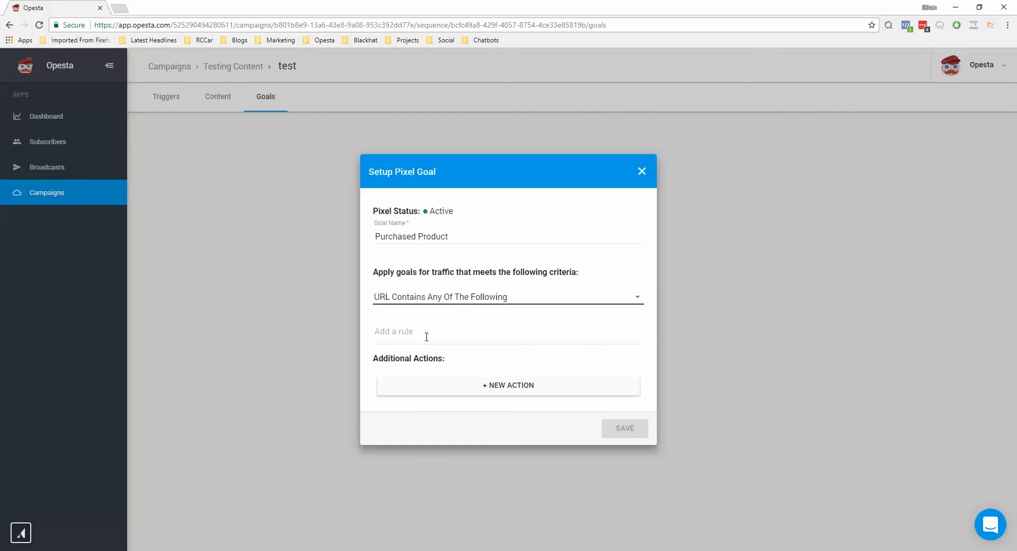
left_click(474, 300)
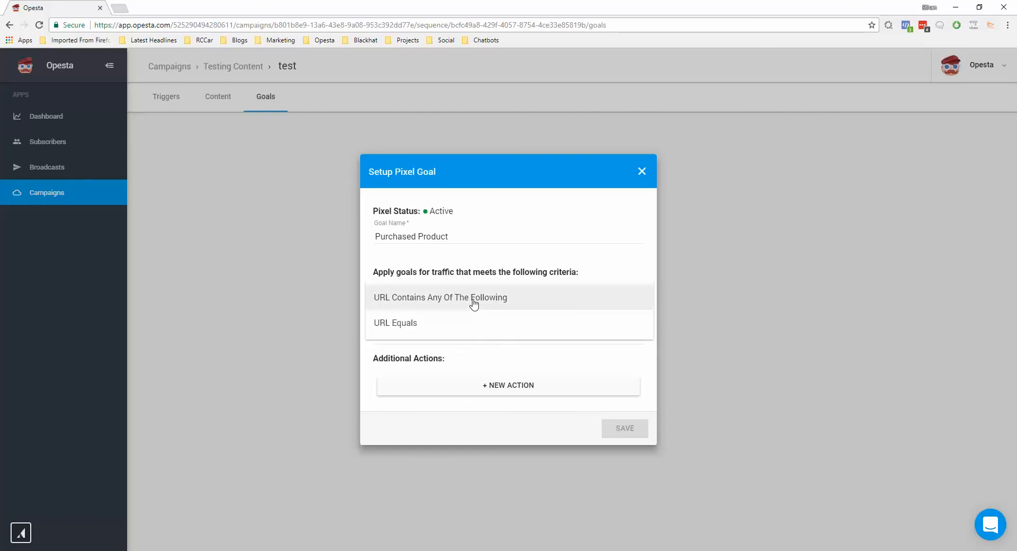
left_click(421, 326)
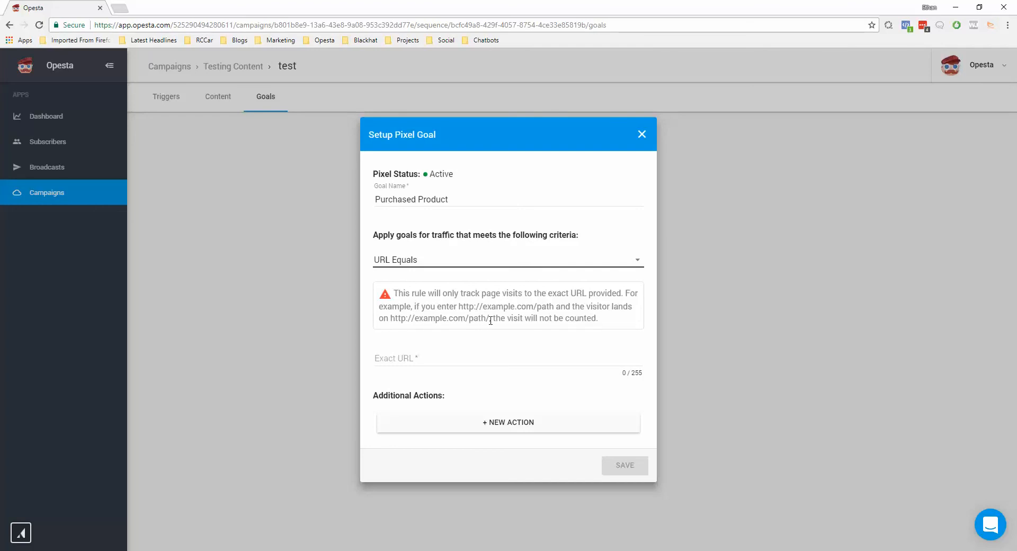
left_click(453, 262)
left_click(457, 237)
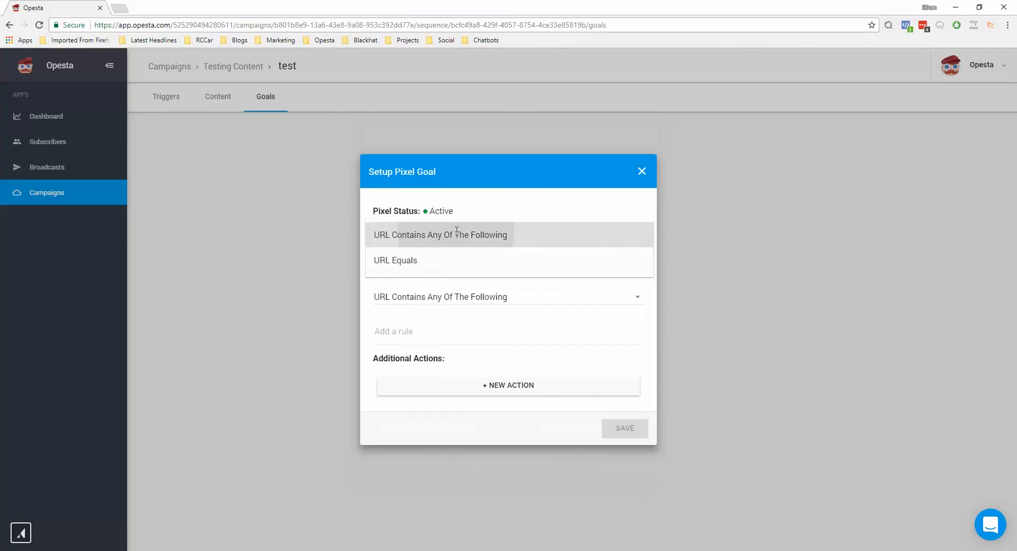
Step: Add the URL rules "/purchased" and "/purchased2" to the goal's traffic criteria
left_click(426, 334)
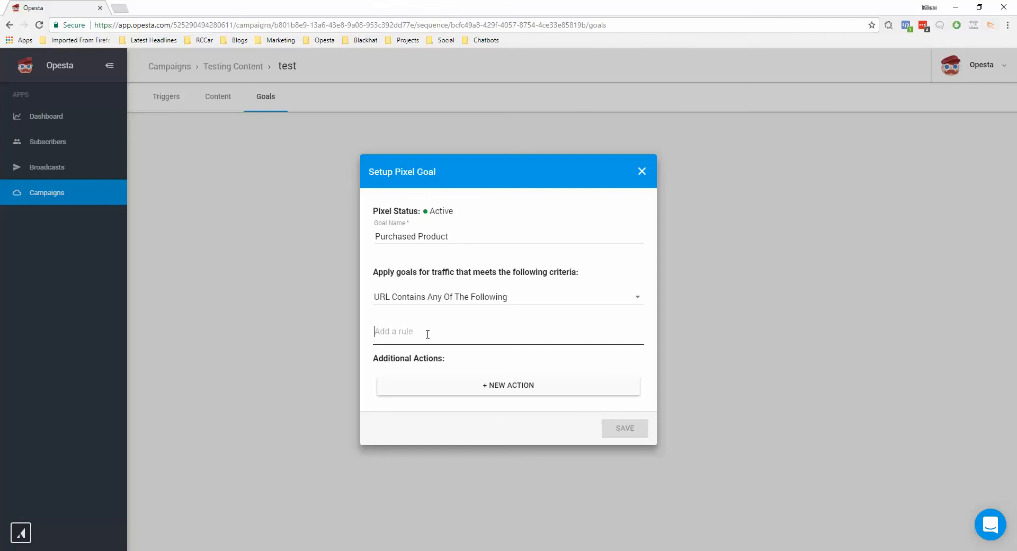
type("/purchased")
key("Return")
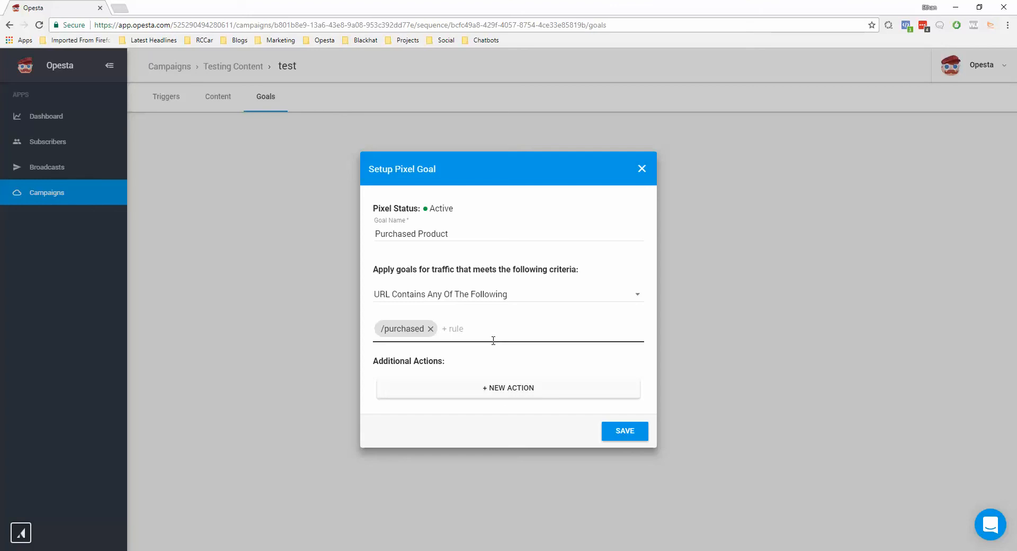
type("/purchased2")
key("Return")
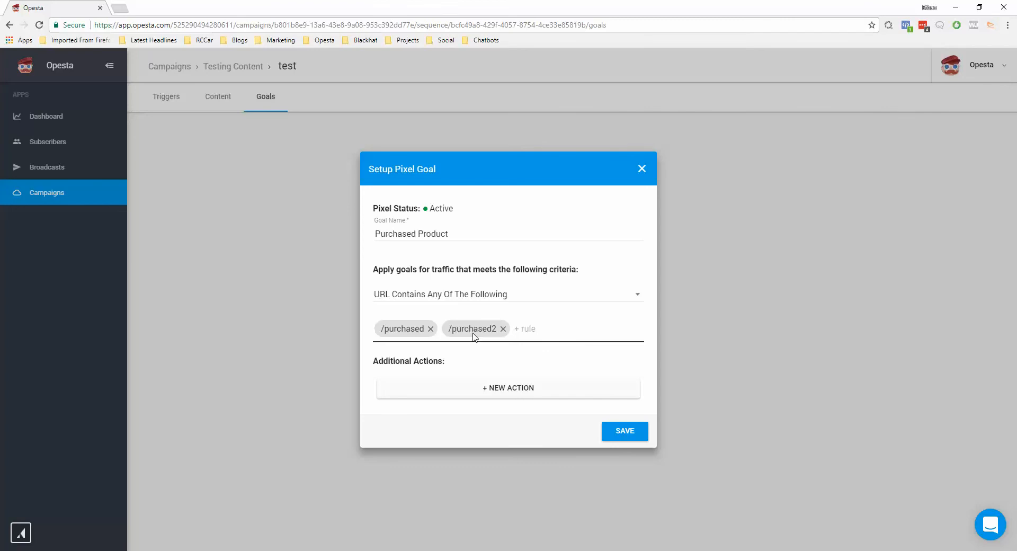
Step: Add an additional action that adds subscribers to the "Attended Webinar - Bought" sequence, and save the goal
left_click(482, 392)
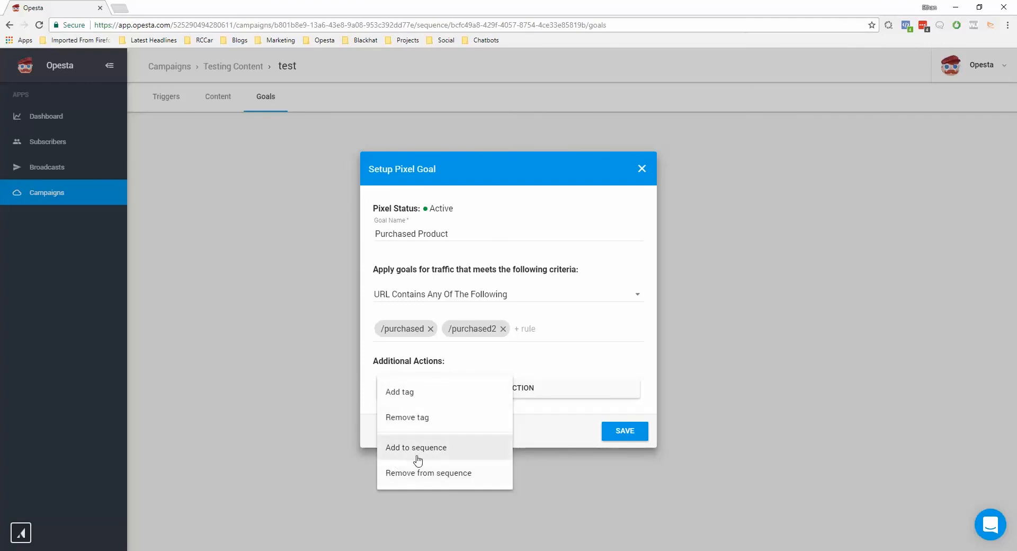
left_click(473, 459)
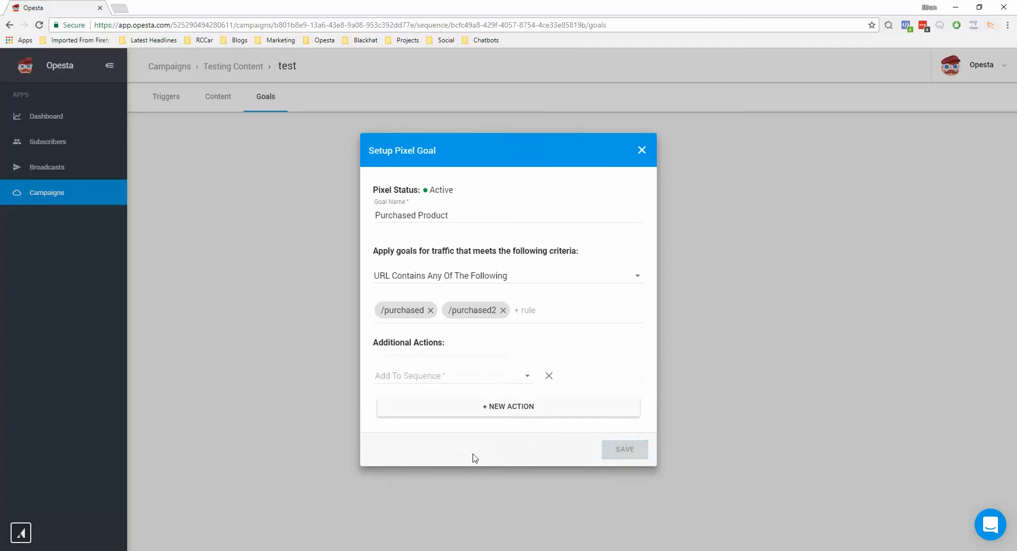
left_click(481, 377)
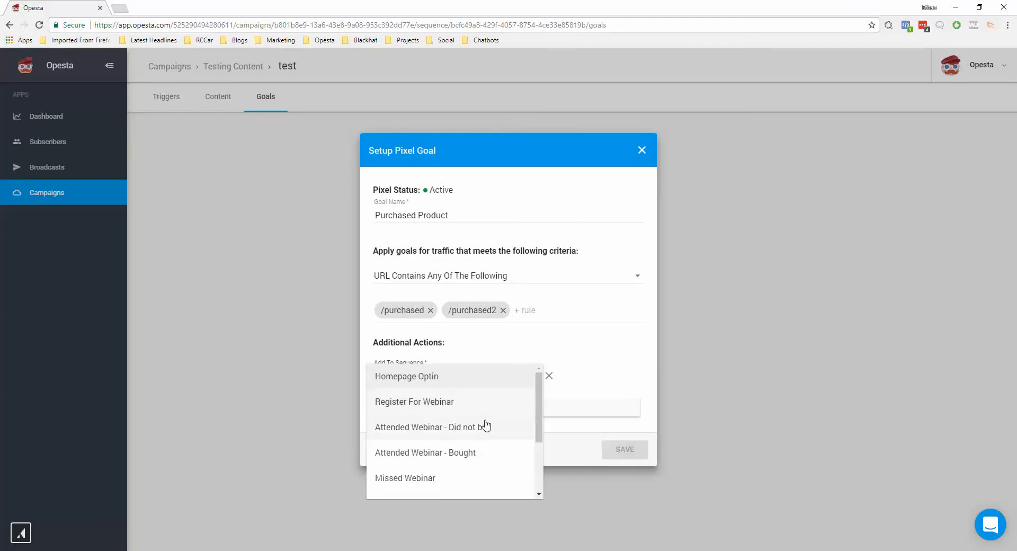
scroll(483, 435, "down", 1)
scroll(483, 441, "down", 3)
scroll(482, 443, "up", 4)
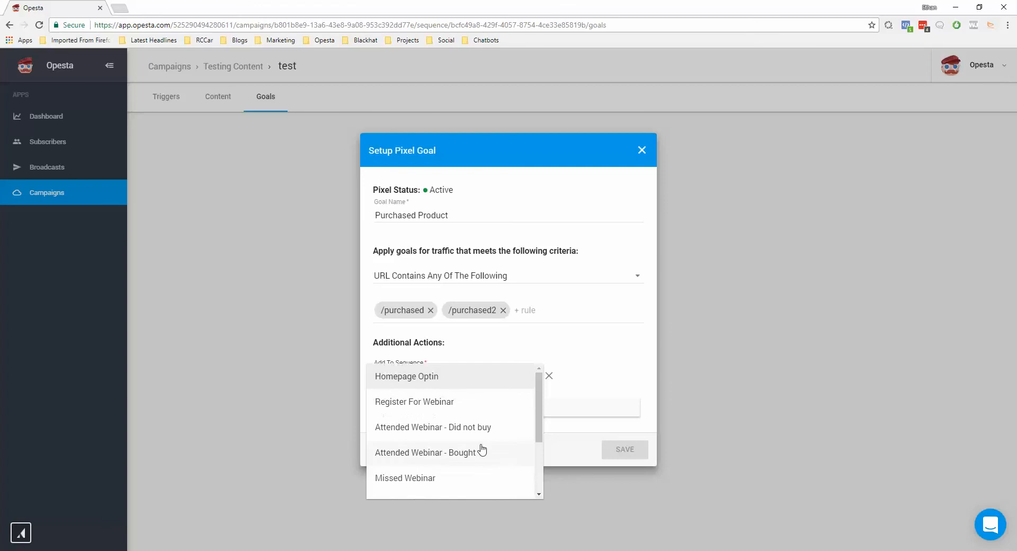
left_click(473, 455)
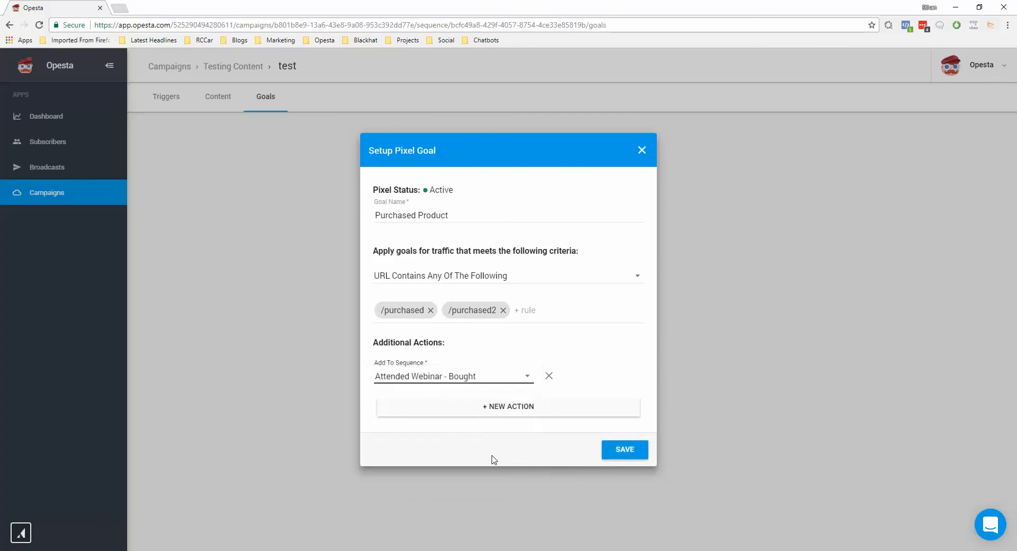
left_click(618, 451)
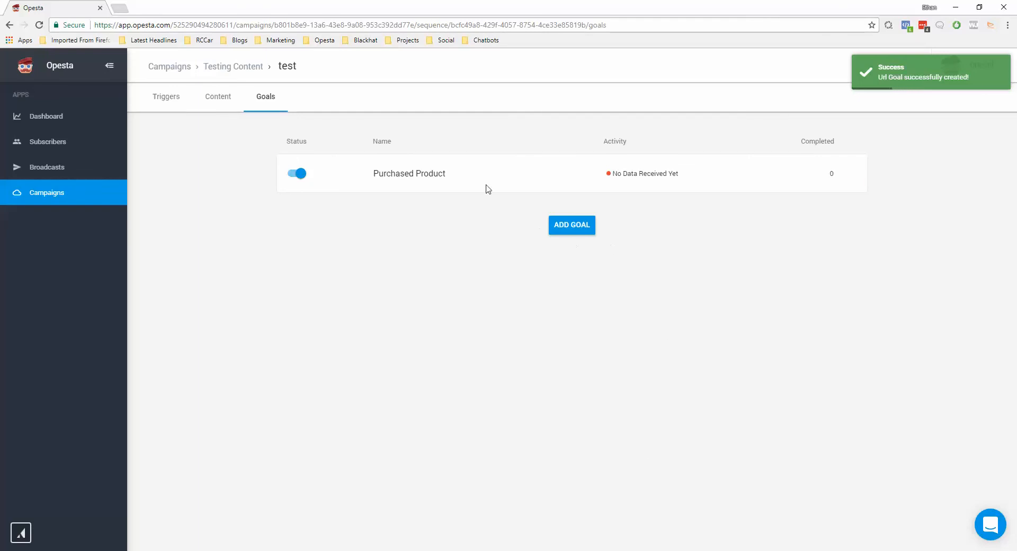
Step: Reopen the Purchased Product goal to review its settings and save it again
left_click(546, 182)
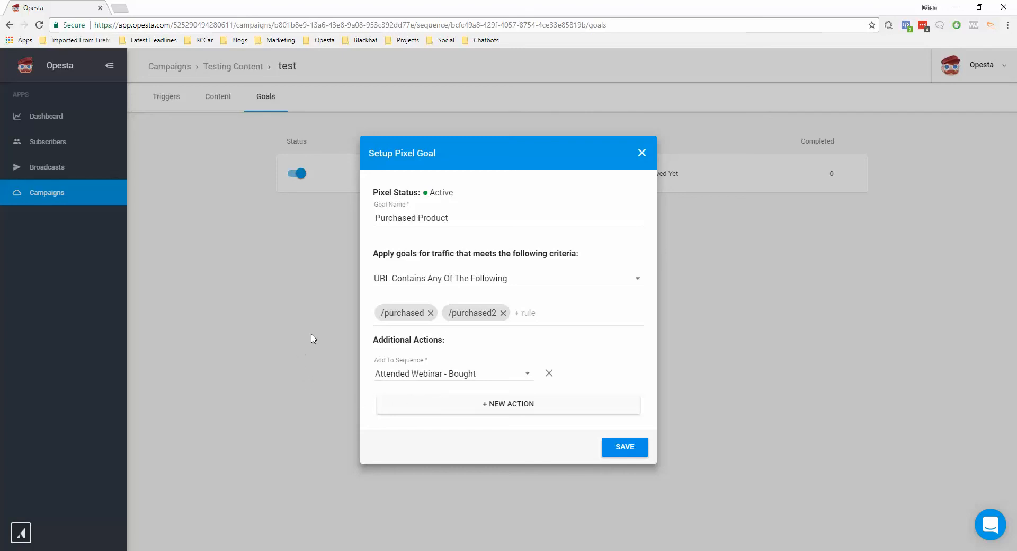
left_click(630, 449)
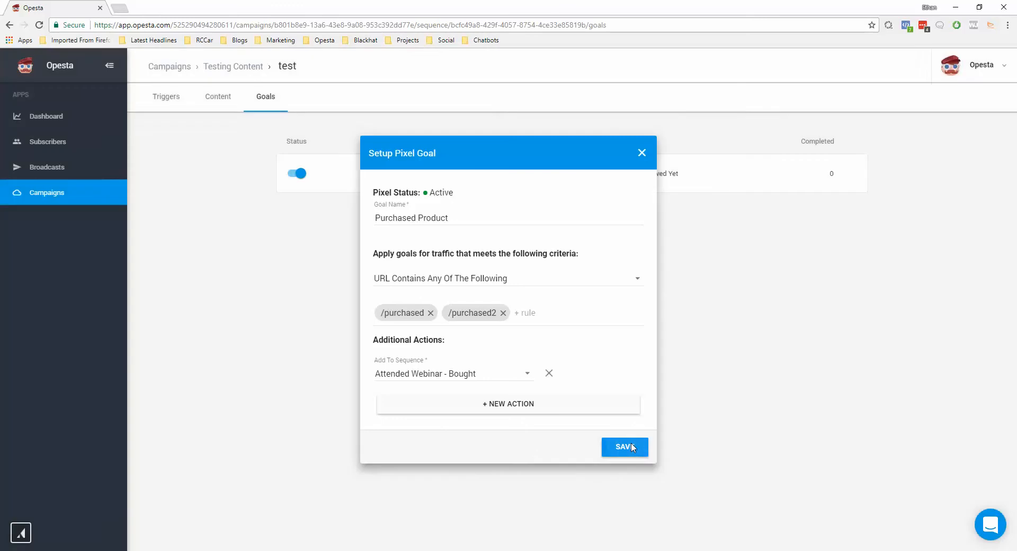